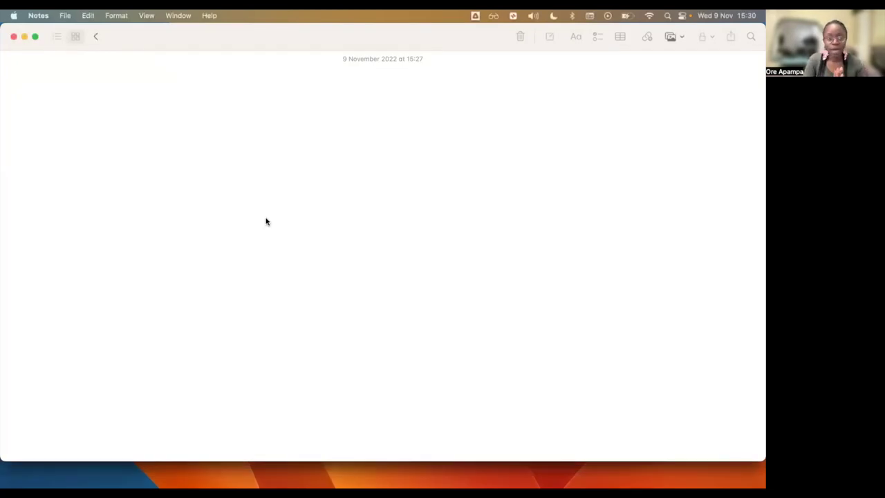
Dictate the title 'I know I can (draft)', an opening paragraph on the Nas track, and four lyric lines
click(266, 218)
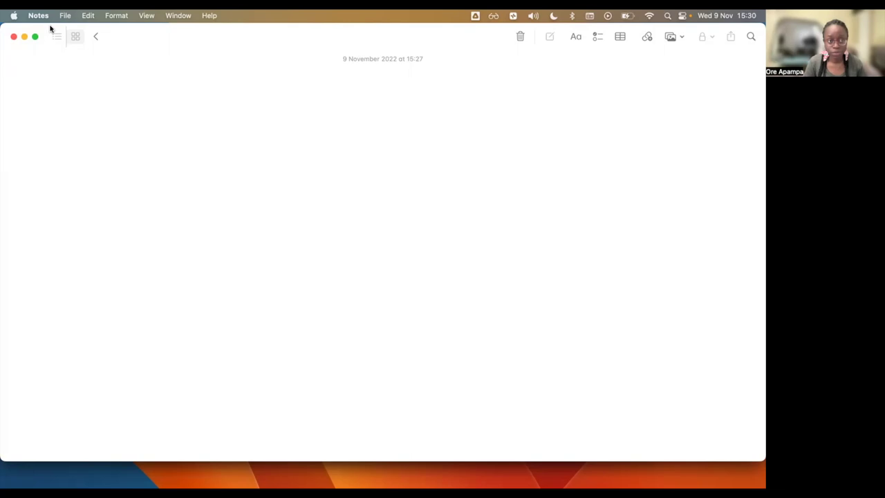
key(F5)
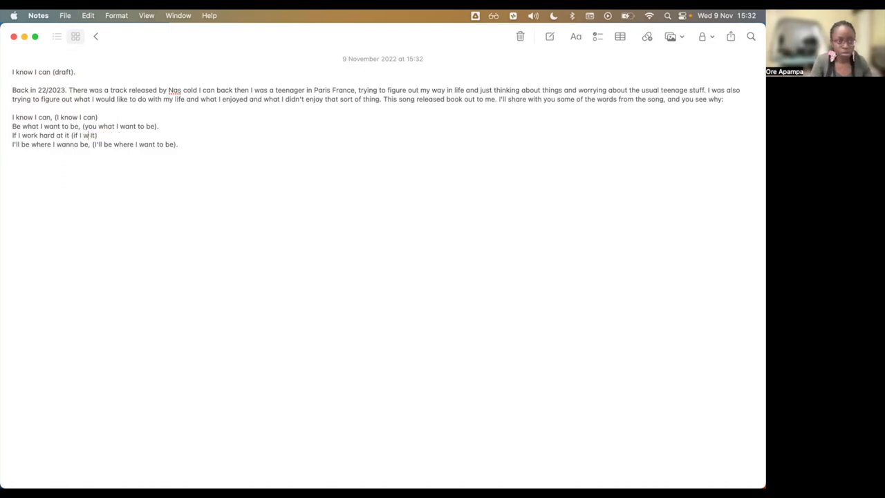
Fix the third lyric line to read 'if I work hard at it' and dictate the paragraphs after the lyrics
text(ork)
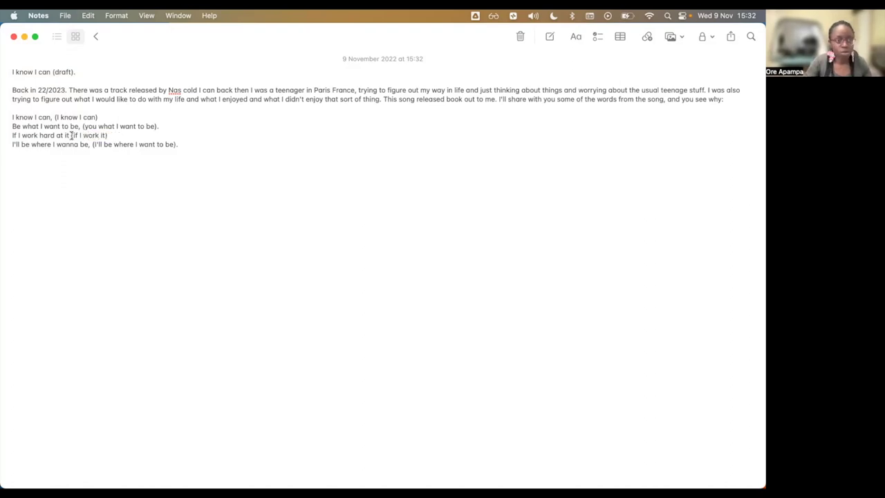
text( hard at)
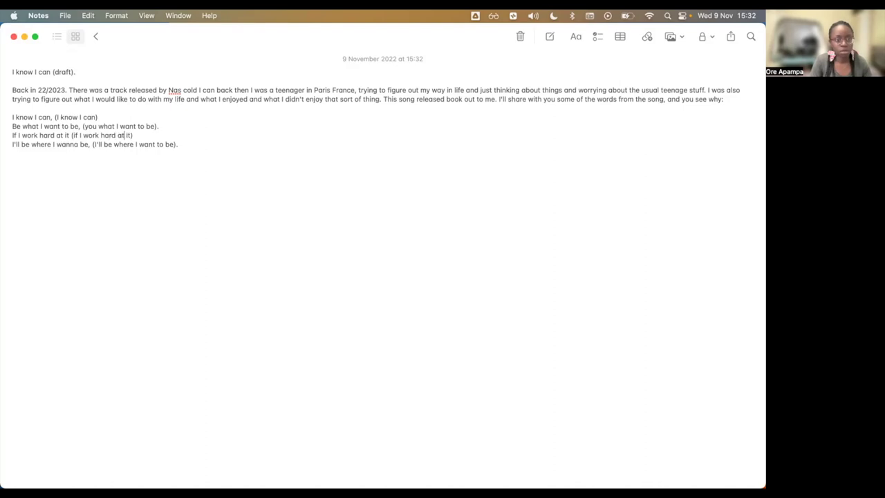
click(215, 148)
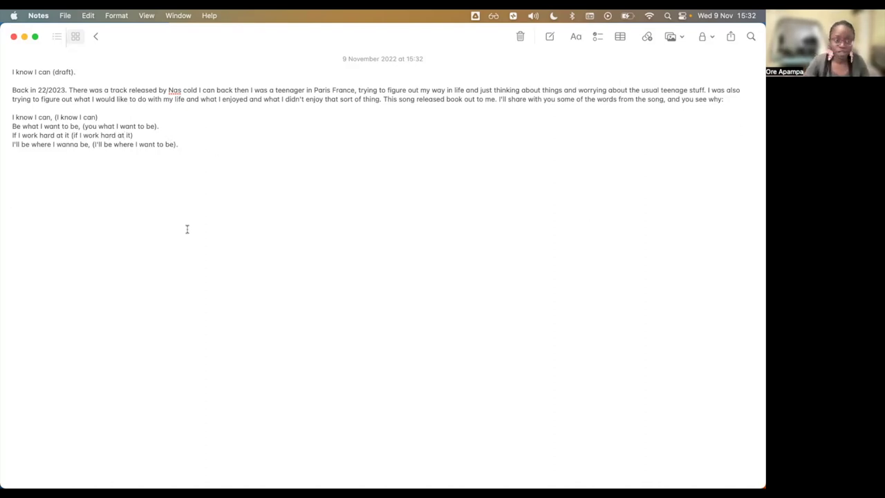
key(F5)
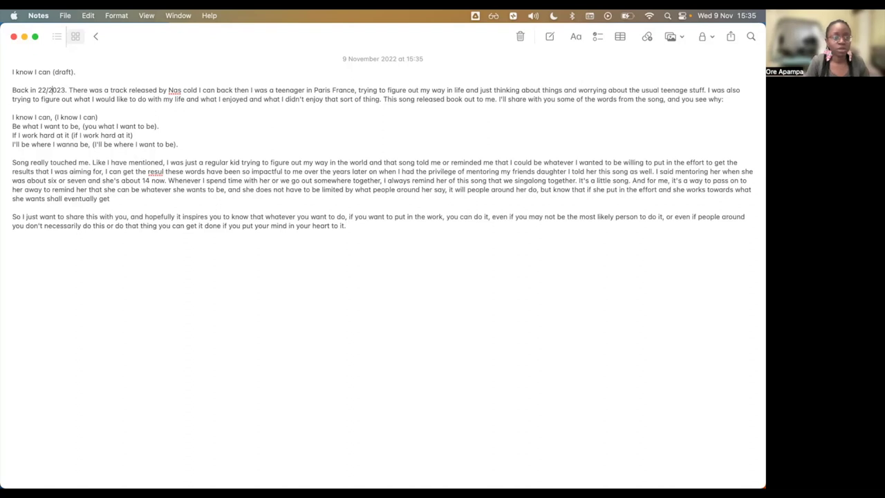
Correct the date in the opening paragraph to the years 2022/2023
text(30)
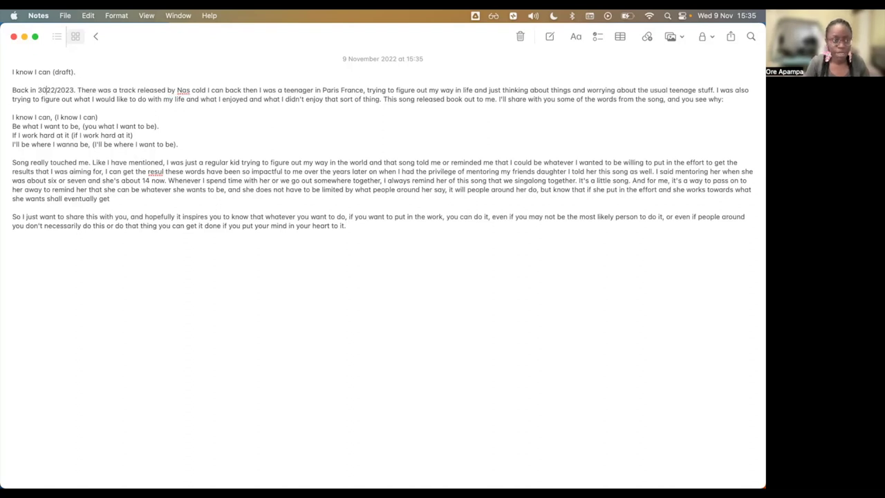
key(BackSpace)
key(BackSpace)
click(147, 15)
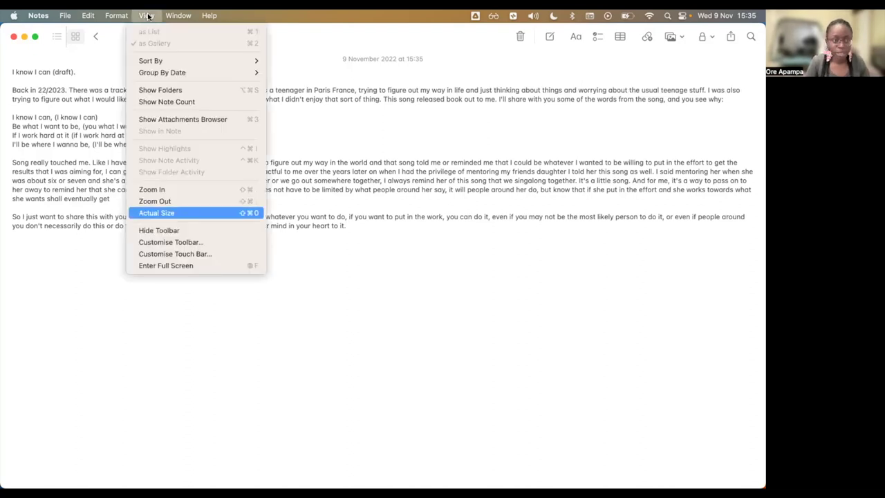
click(148, 15)
text(20)
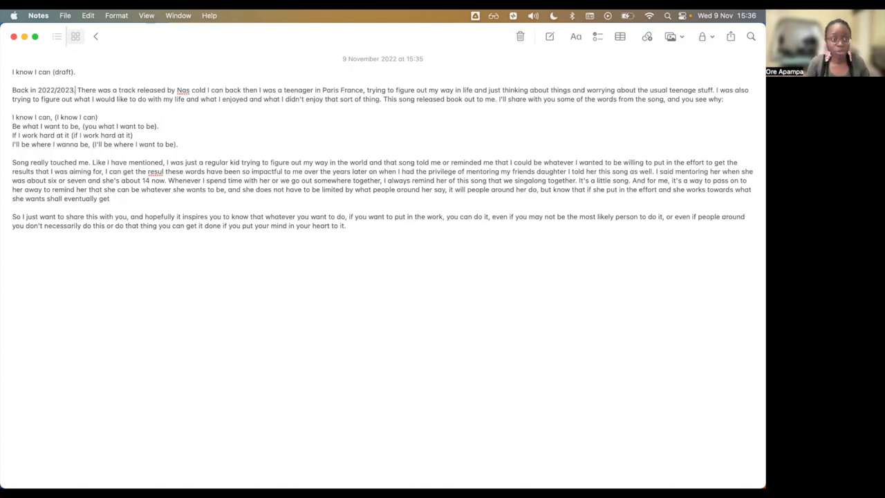
Name the song "I can", fix lyric wording and punctuation, and split the mentoring story into its own paragraph
text(called "I can". Back then, I was a teenager in Paris)
text(,)
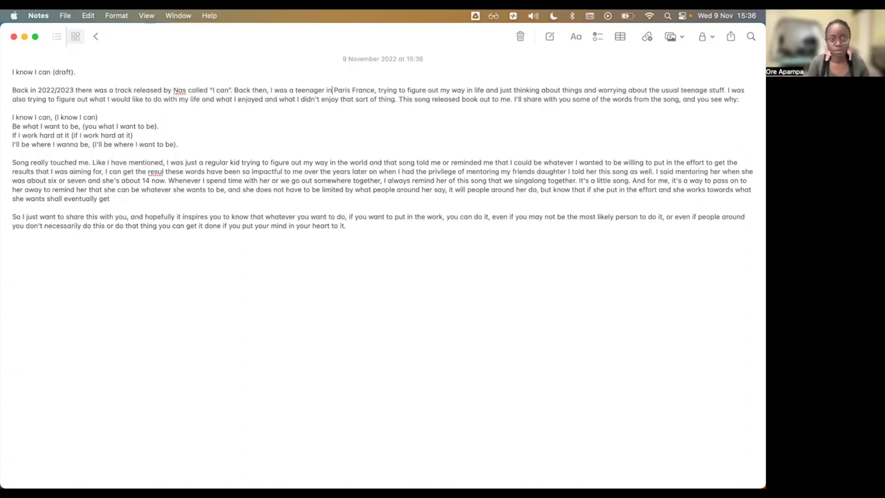
key(BackSpace)
key(BackSpace)
key(BackSpace)
key(BackSpace)
key(BackSpace)
key(BackSpace)
text(:really spoke)
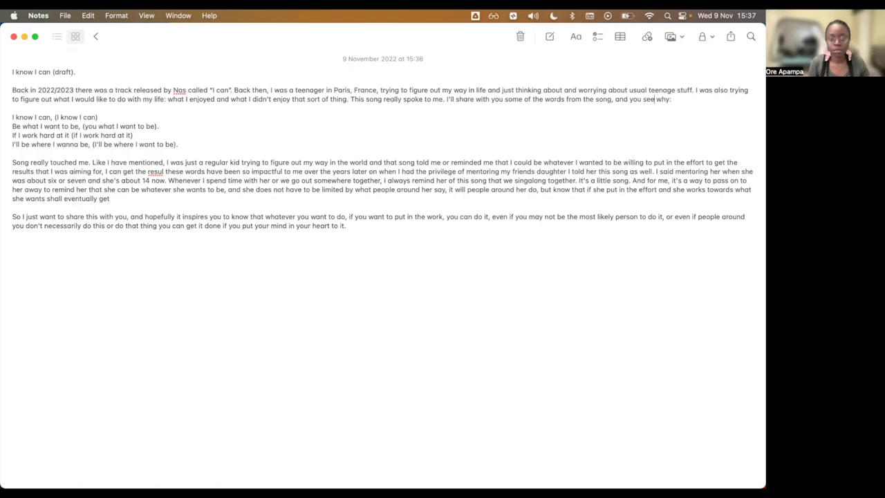
text(The song)
key(BackSpace)
key(BackSpace)
key(BackSpace)
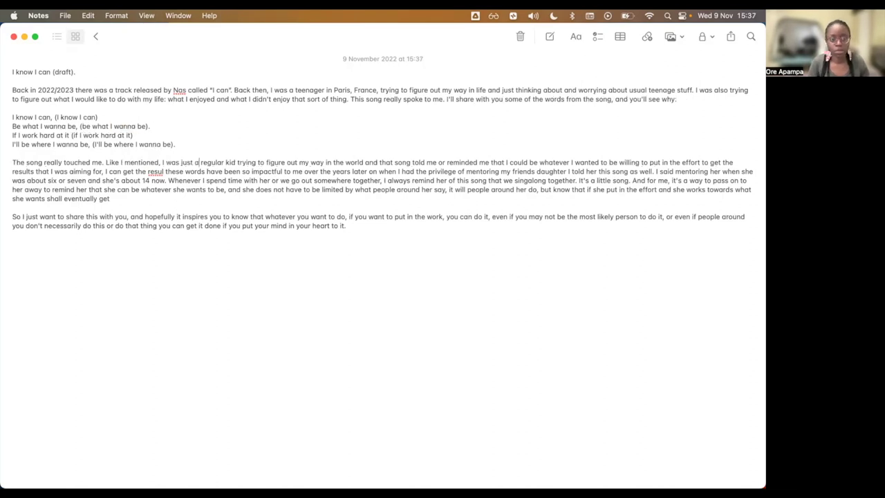
text(, if I was)
text(. These.)
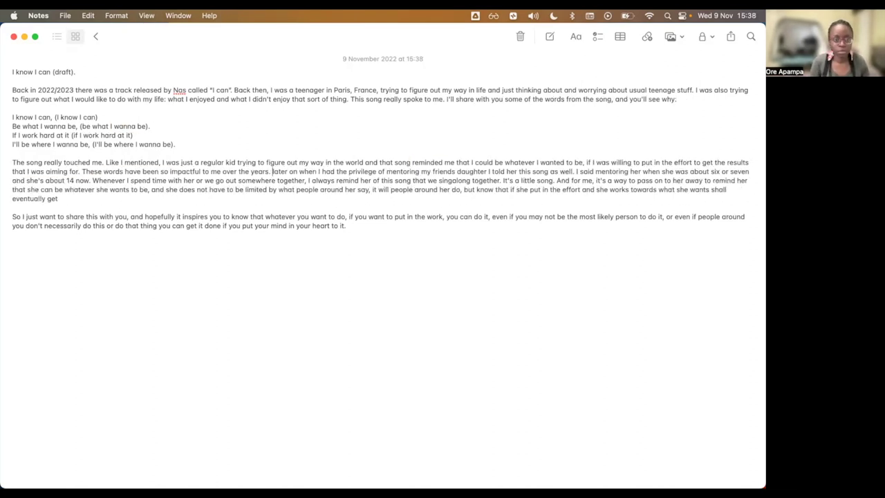
key(Return)
key(Return)
text(Later on as an adult,taughtI startedfourteen now. Whenever I spend time with)
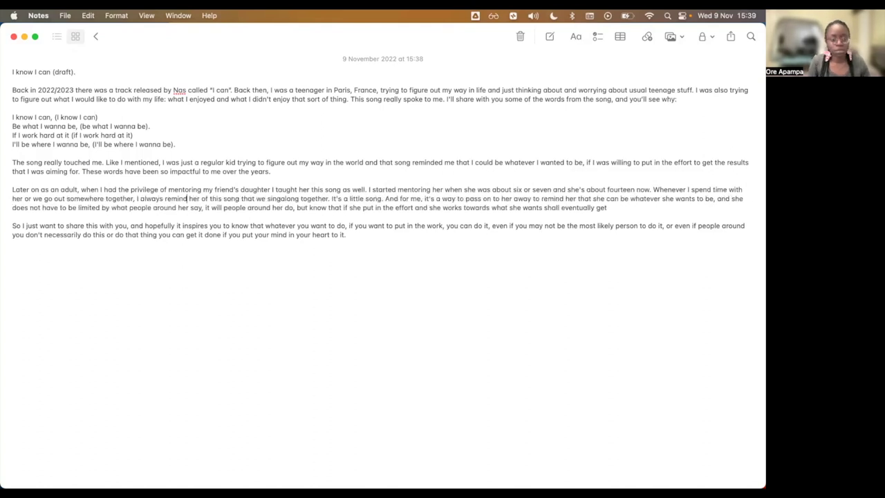
text(sing alongourIt'sfor me )
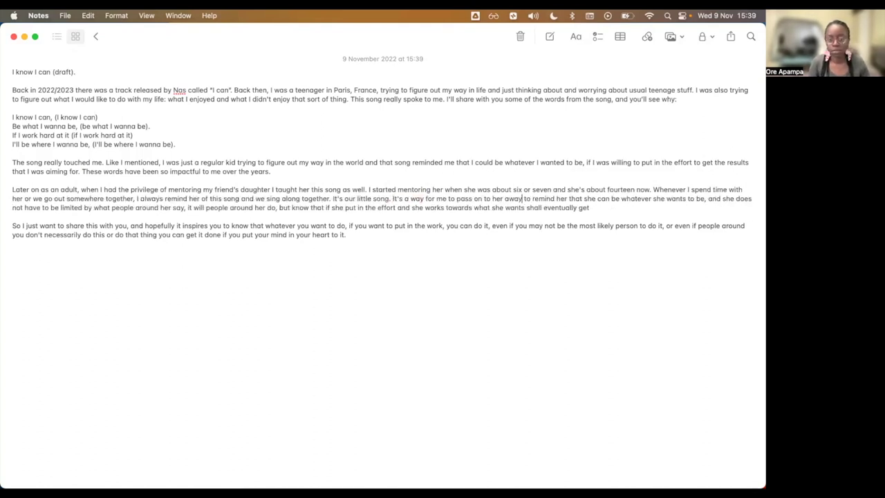
text(or what)
text(. She has to)
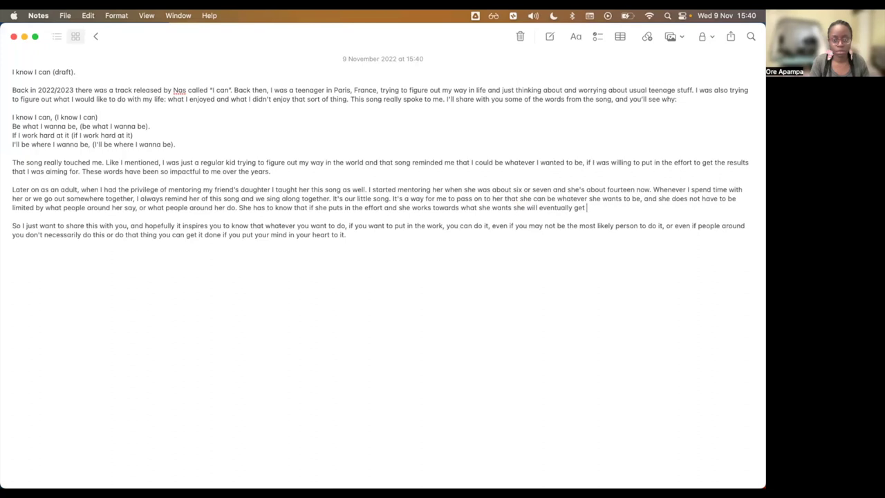
text(it.thought today. Hopefully)
text(. Even)
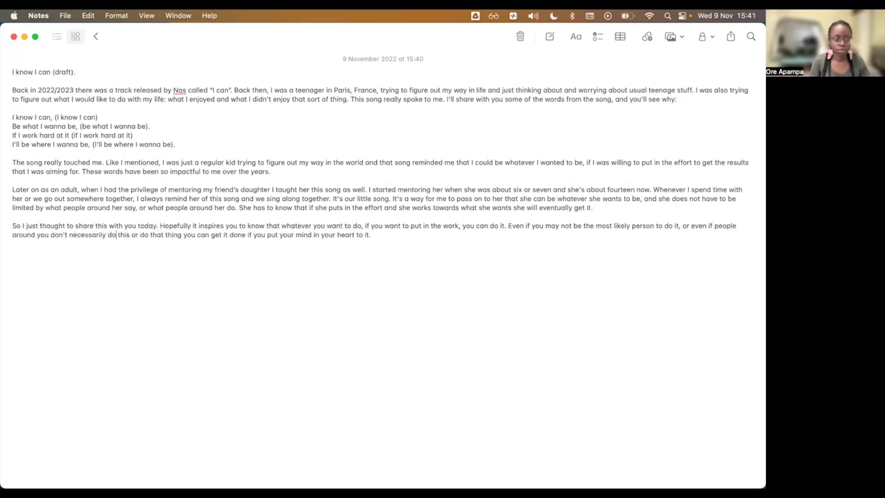